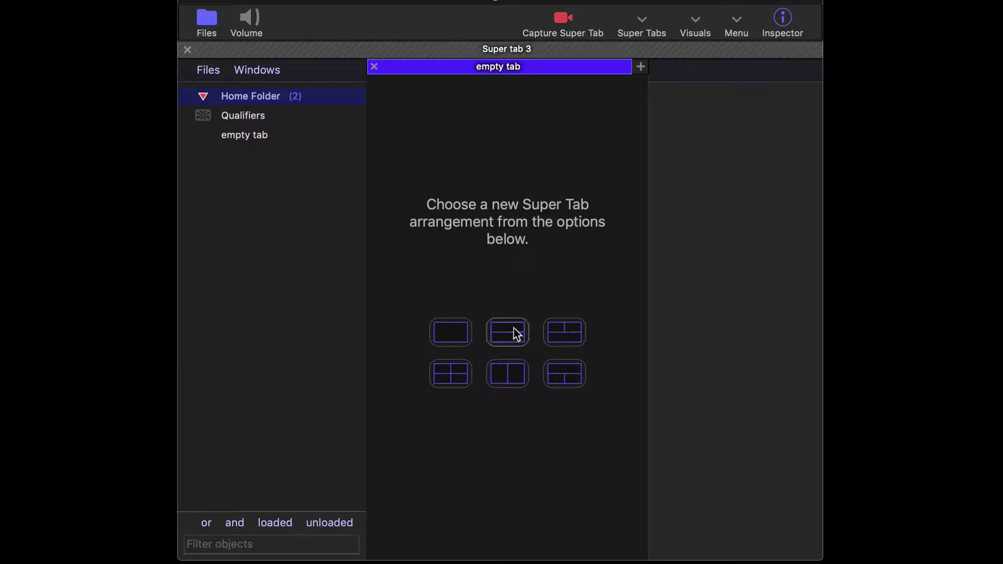
# - Create a two-row Super Tab with the Qualifiers markup above and a new timeline below, and hide the files sidebar
pyautogui.click(515, 333)
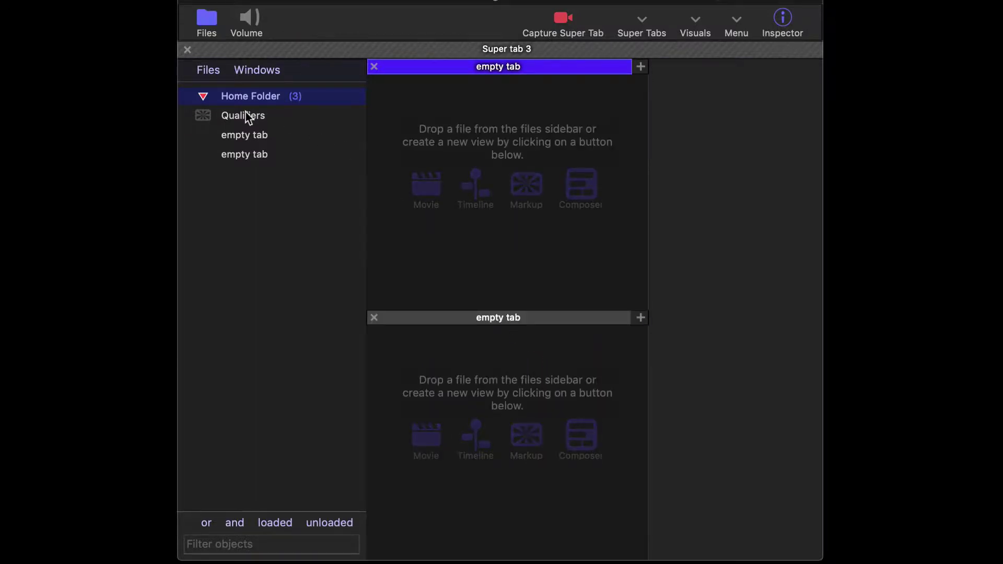
pyautogui.moveTo(246, 113); pyautogui.dragTo(444, 133)
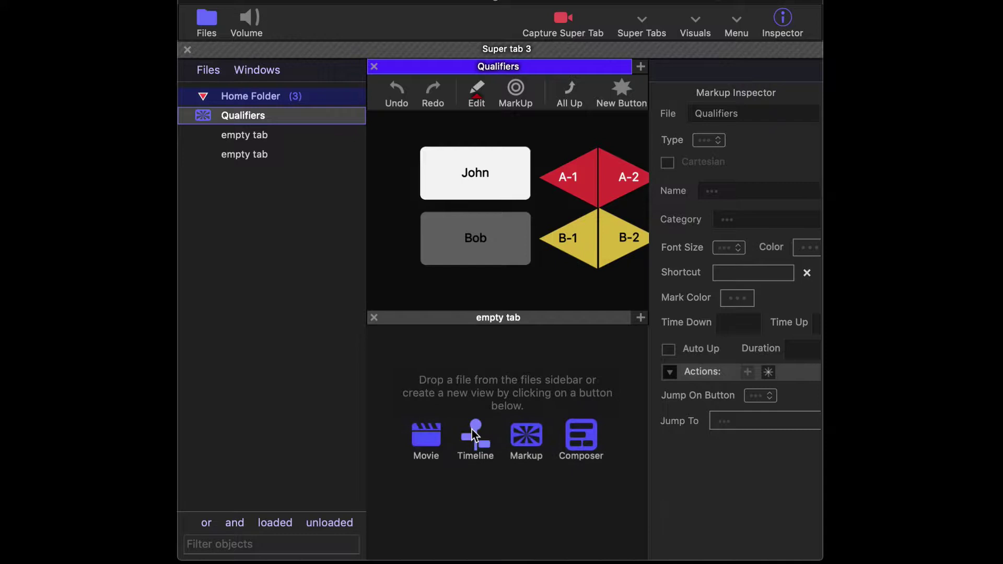
pyautogui.click(474, 434)
pyautogui.press('super+0')
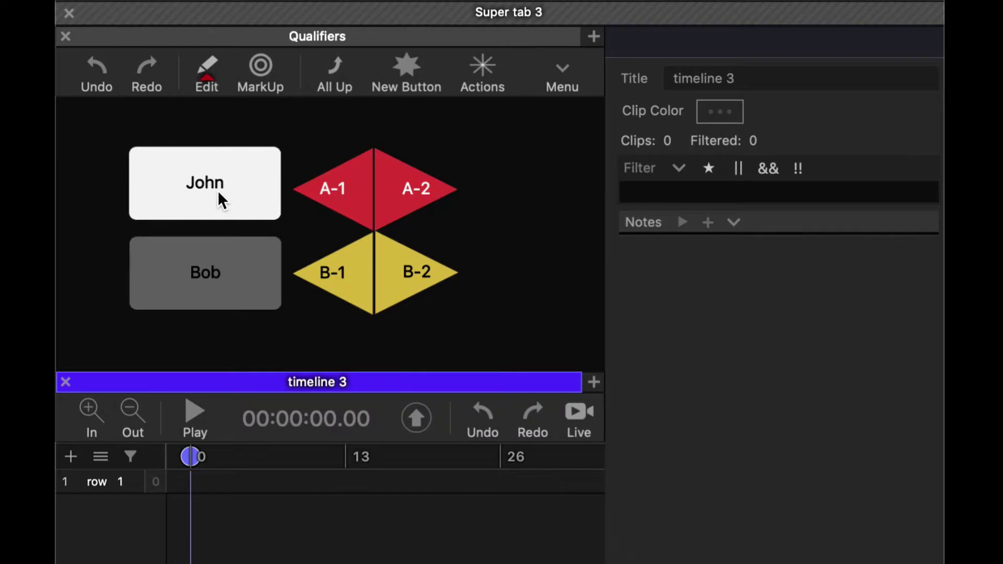
# - Examine the inspector settings, especially the Type, of the white clip button and the red A-1 qualifier button
pyautogui.click(217, 190)
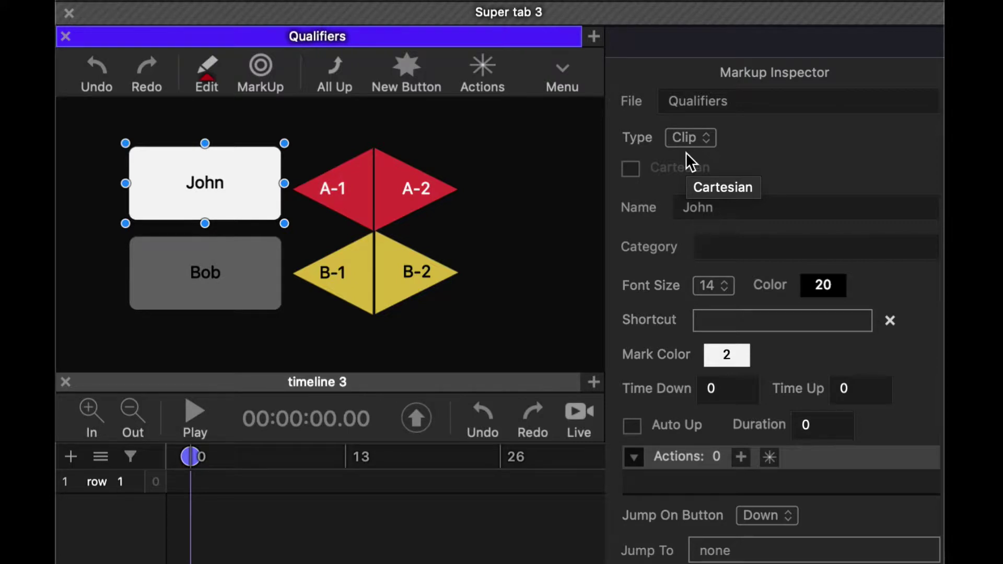
pyautogui.click(358, 180)
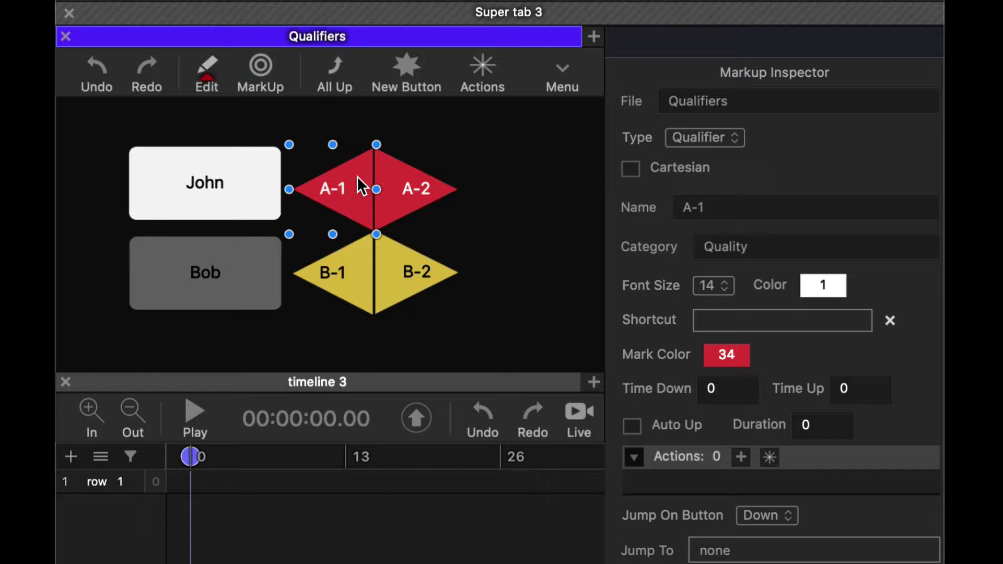
pyautogui.click(240, 128)
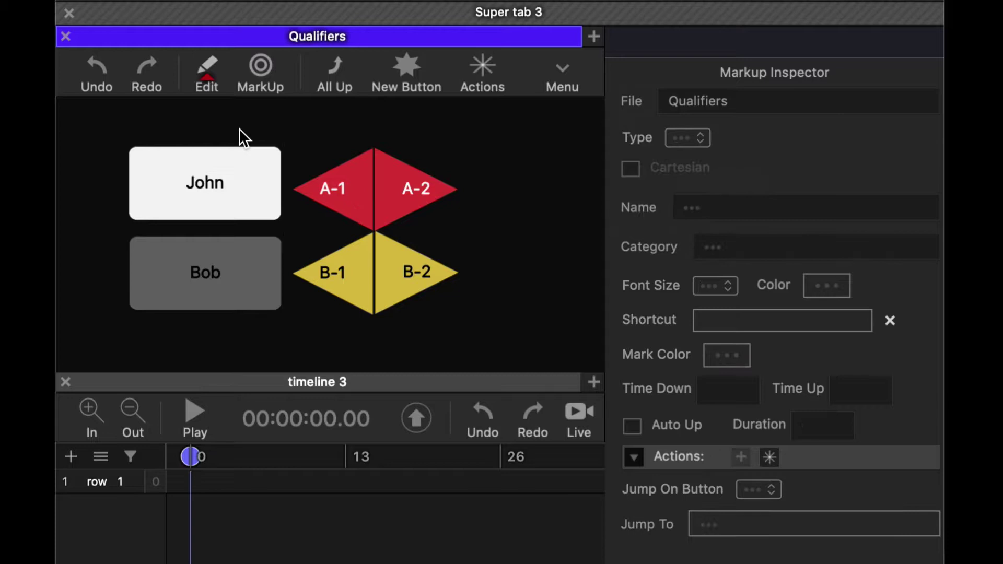
# - Activate MarkUp mode and record a clip with the white button on the running timeline, adding qualifiers A-1 and B-2
pyautogui.click(257, 73)
pyautogui.press('space')
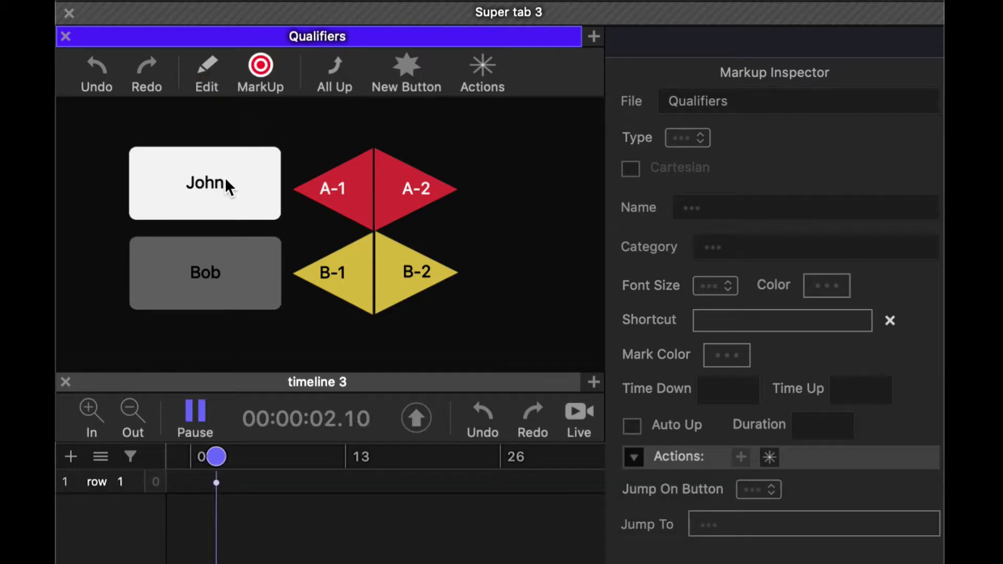
pyautogui.click(224, 177)
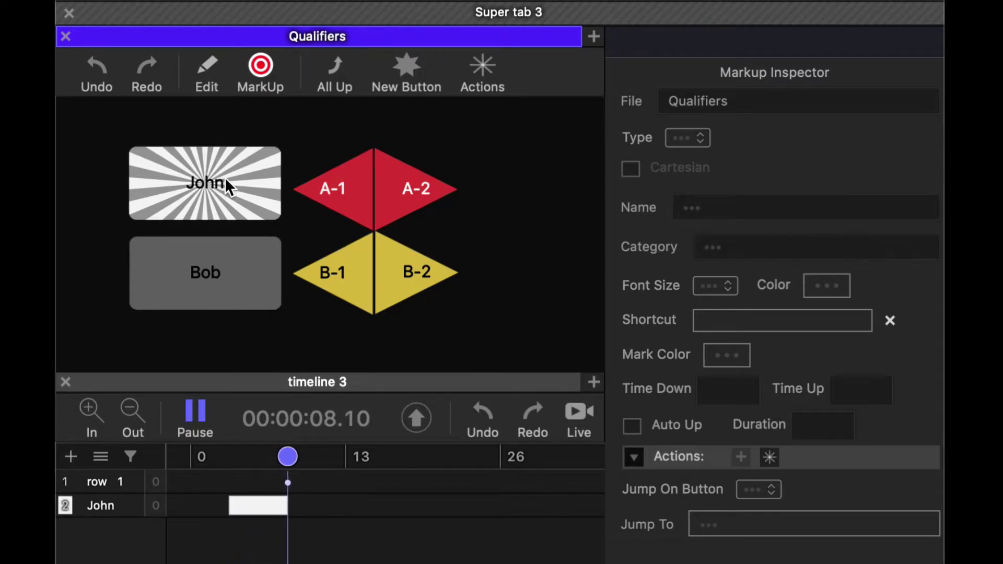
pyautogui.click(343, 182)
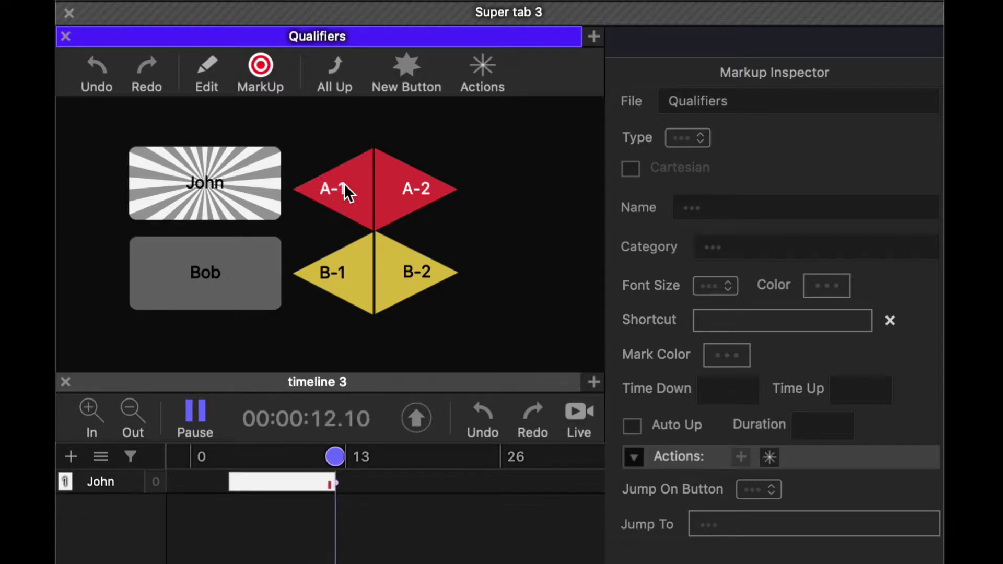
pyautogui.press('space')
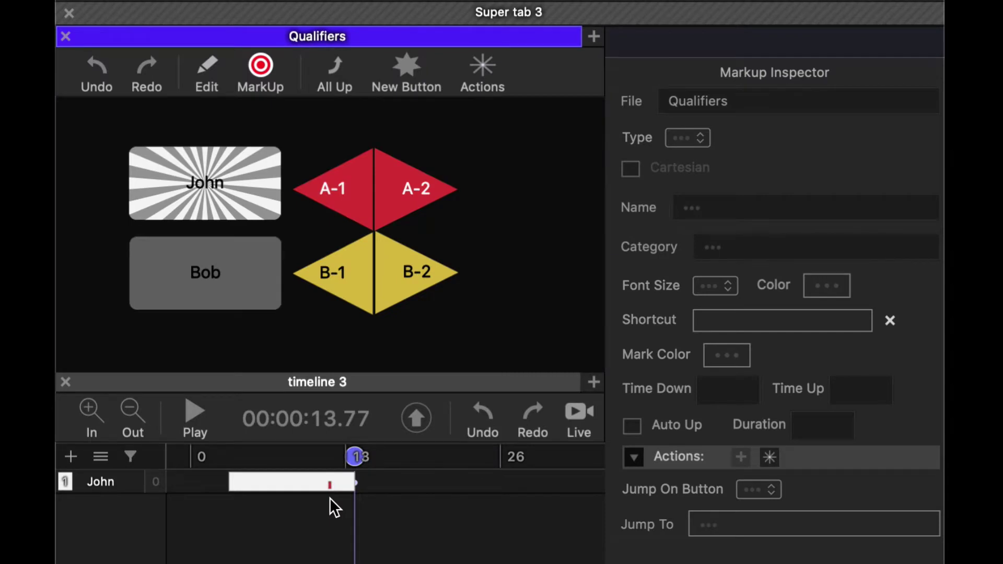
pyautogui.press('space')
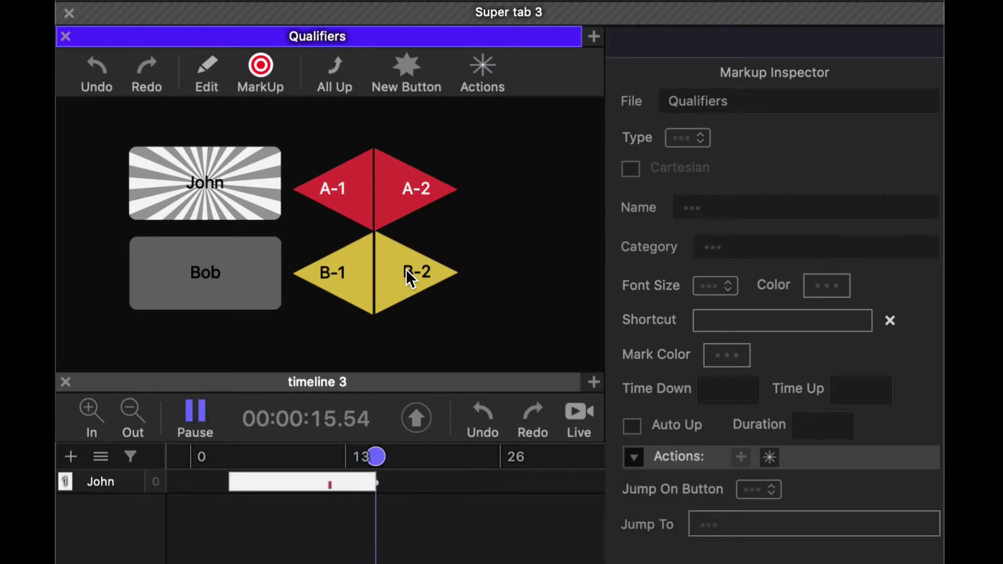
pyautogui.click(406, 269)
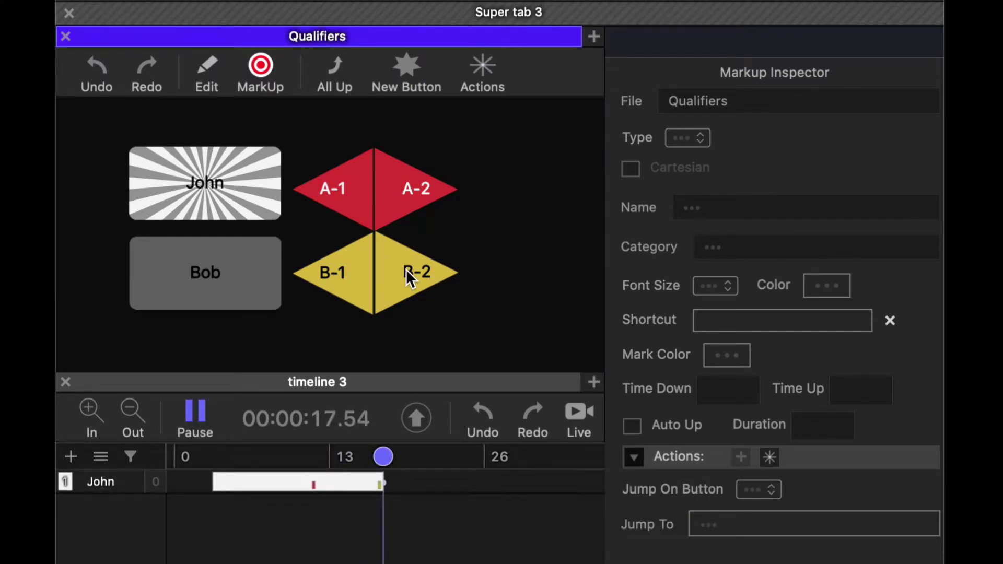
pyautogui.click(237, 191)
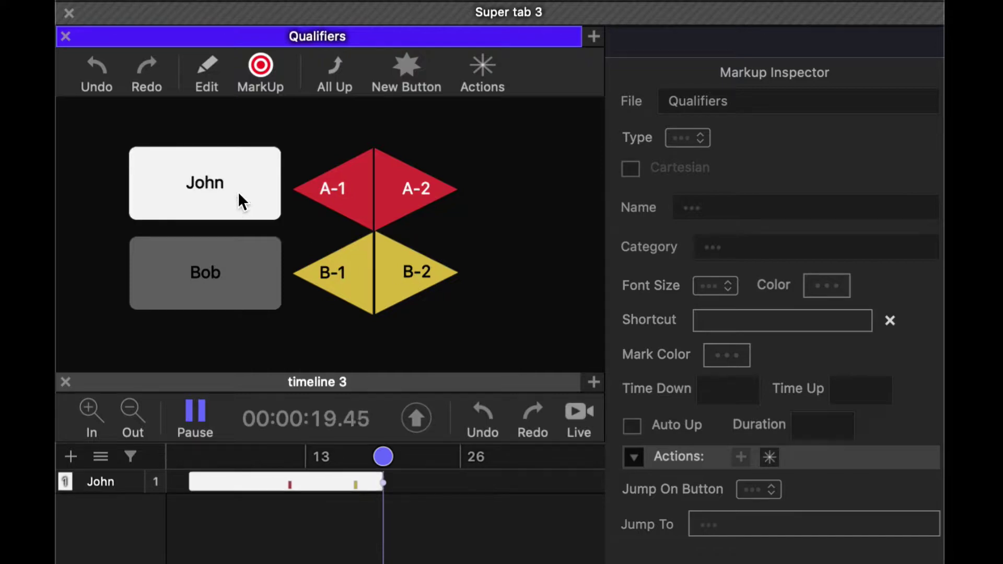
pyautogui.press('space')
# - Select the recorded white clip on the timeline to list its qualifiers in the inspector
pyautogui.moveTo(308, 478)
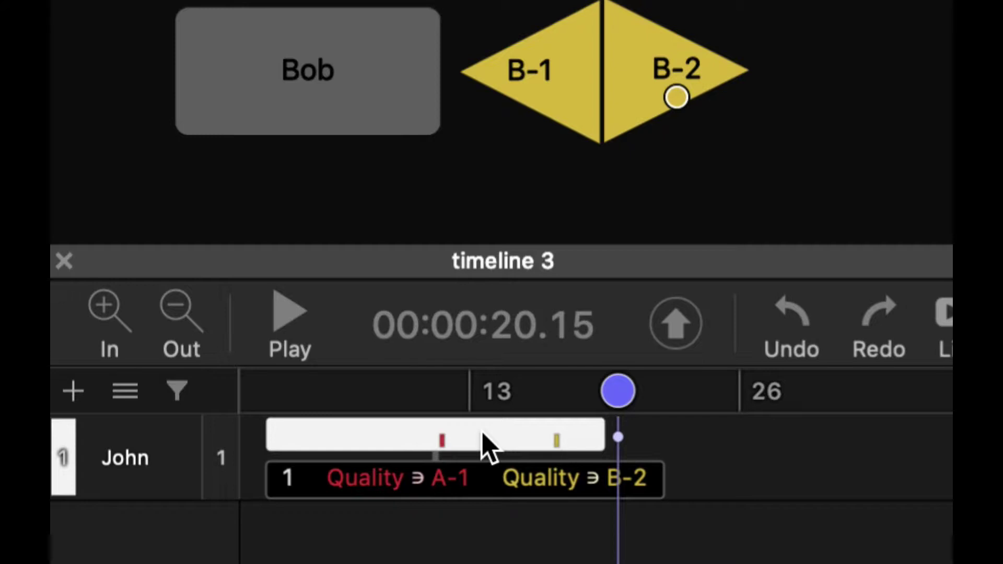
pyautogui.click(488, 446)
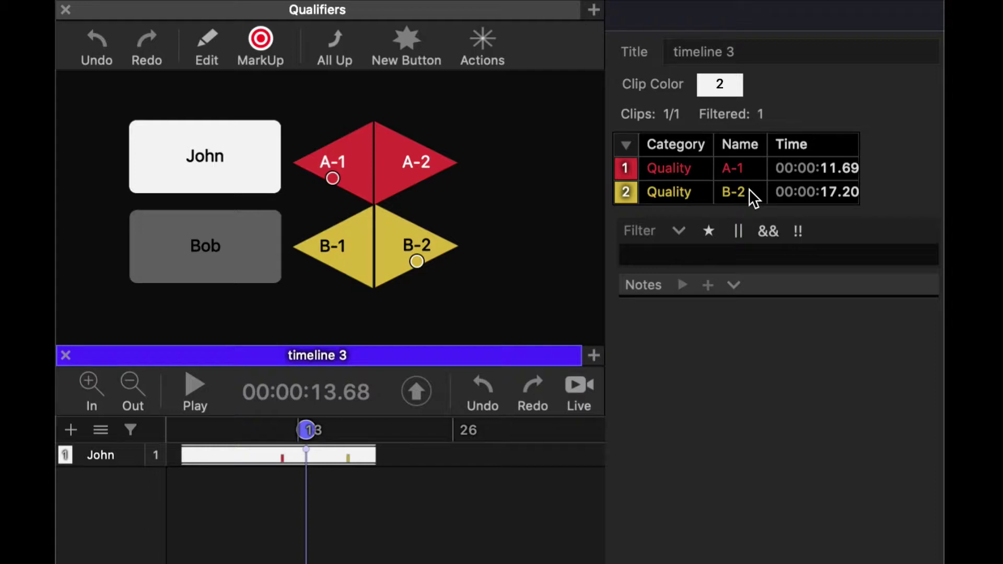
# - Add the A-1 qualifier's Quality category to the timeline filter, and clear the filter again
pyautogui.rightClick(668, 164)
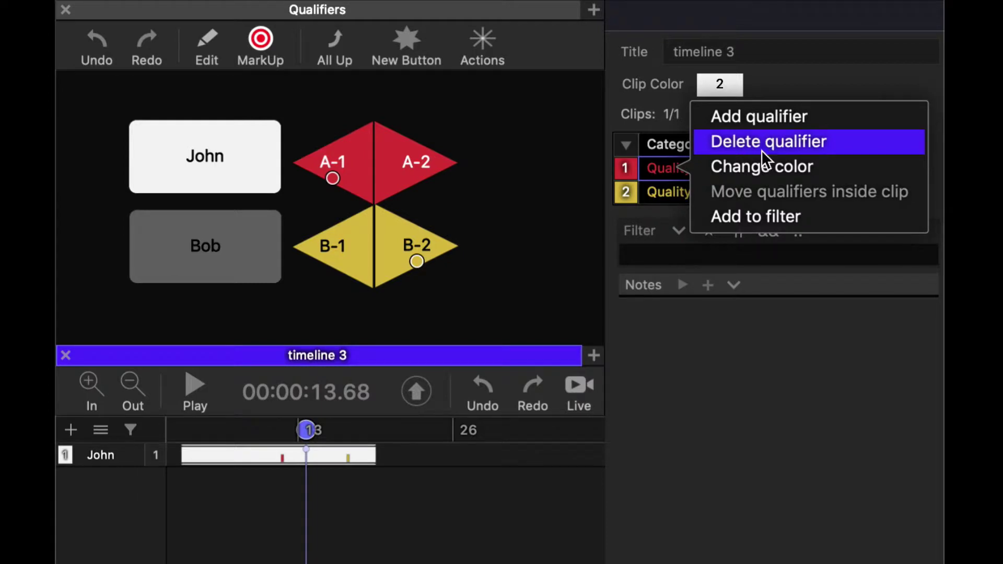
pyautogui.click(785, 222)
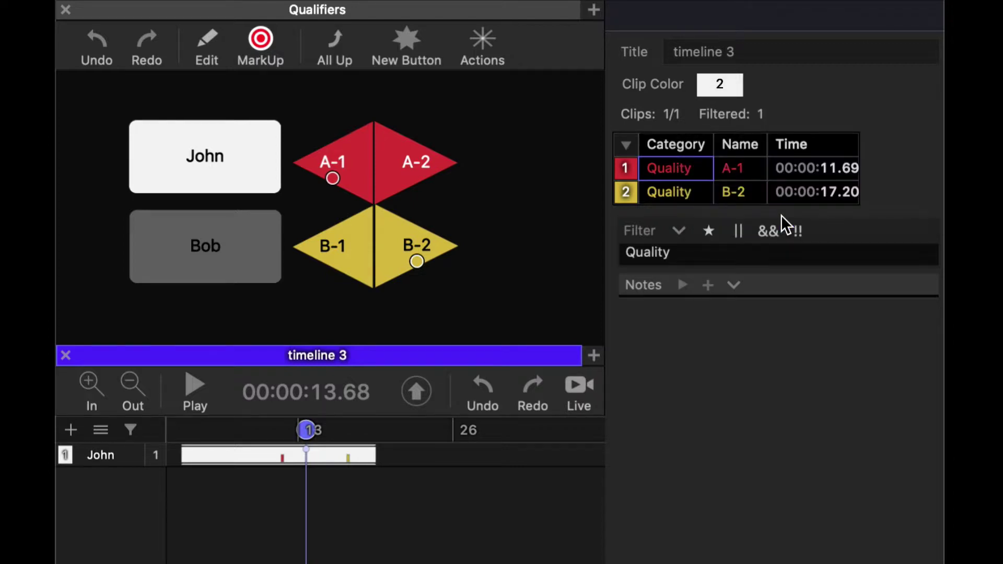
pyautogui.moveTo(698, 251); pyautogui.dragTo(569, 249)
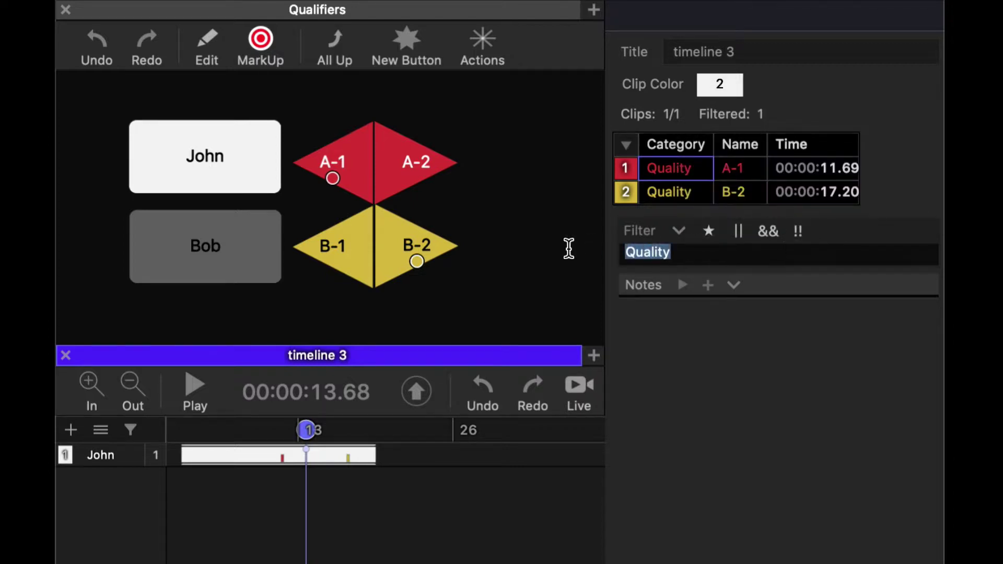
pyautogui.press('BackSpace')
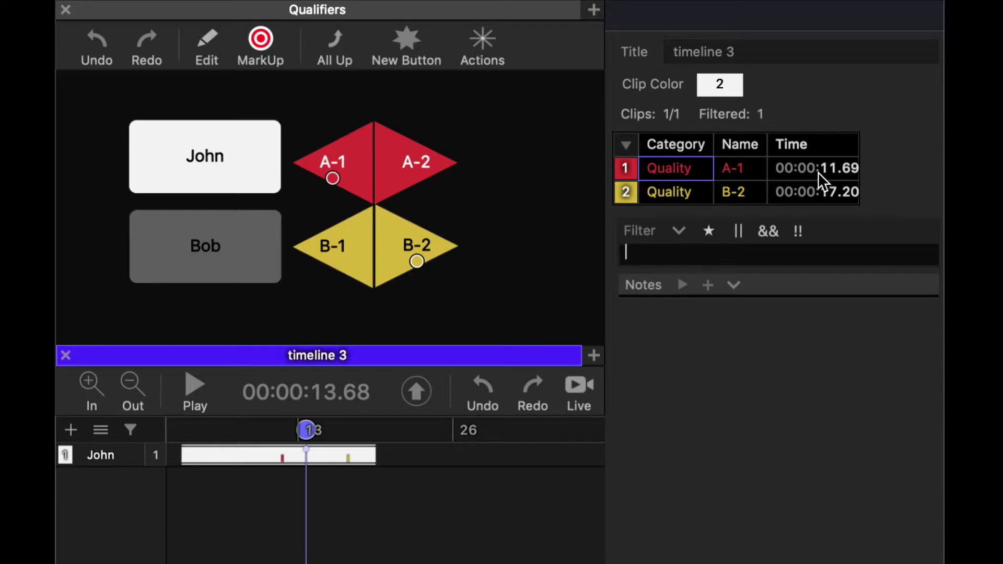
# - Move the A-1 qualifier earlier within the selected clip, to time 00:00:10.09
pyautogui.press('shift')
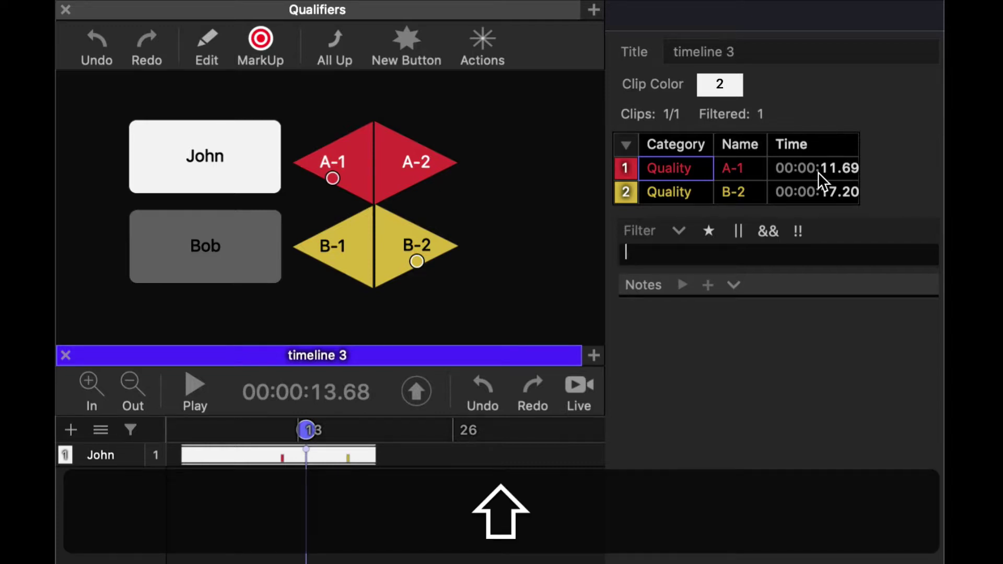
pyautogui.moveTo(819, 172)
pyautogui.mouseDown()
pyautogui.moveTo(801, 176)
pyautogui.moveTo(811, 175)
pyautogui.mouseUp()
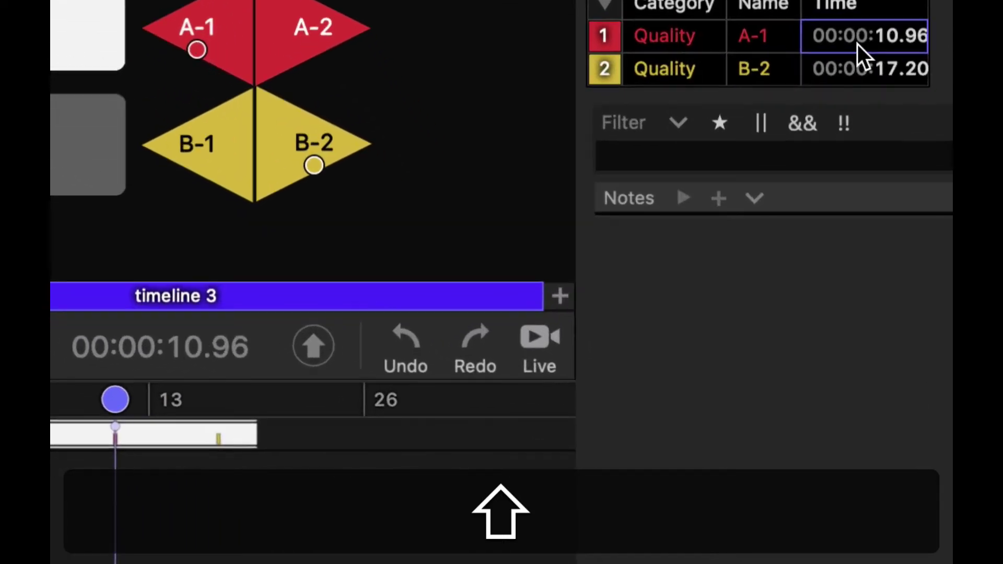
pyautogui.moveTo(857, 44)
pyautogui.mouseDown()
pyautogui.moveTo(870, 41)
pyautogui.moveTo(845, 39)
pyautogui.mouseUp()
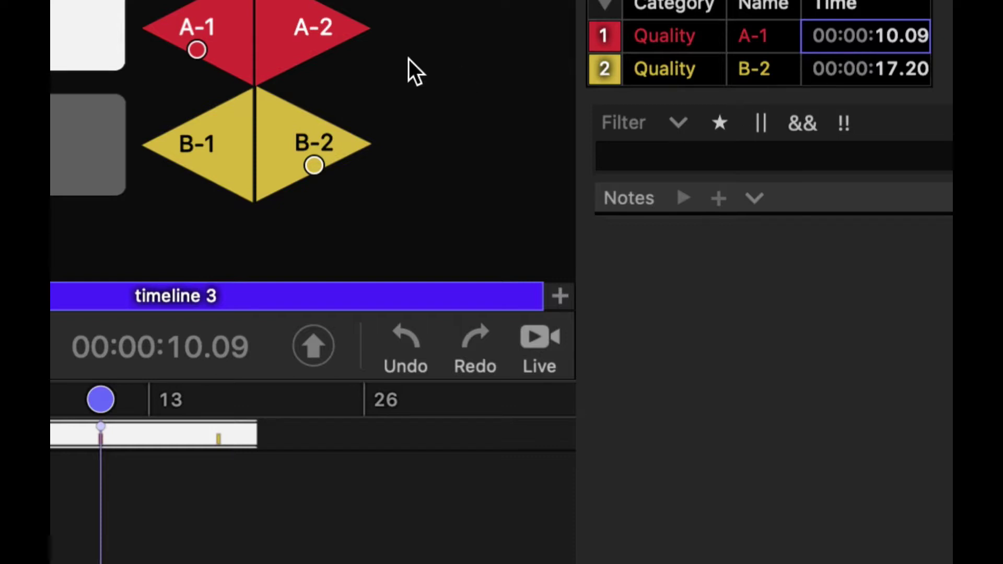
# - Resume the timeline and record a clip with the grey button, adding qualifiers B-1 and A-2
pyautogui.press('space')
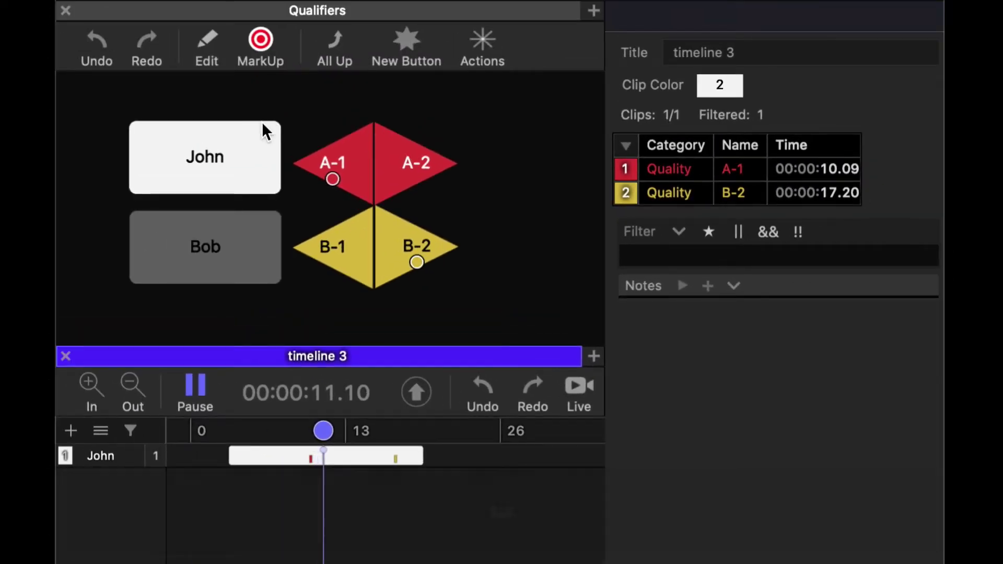
pyautogui.click(212, 248)
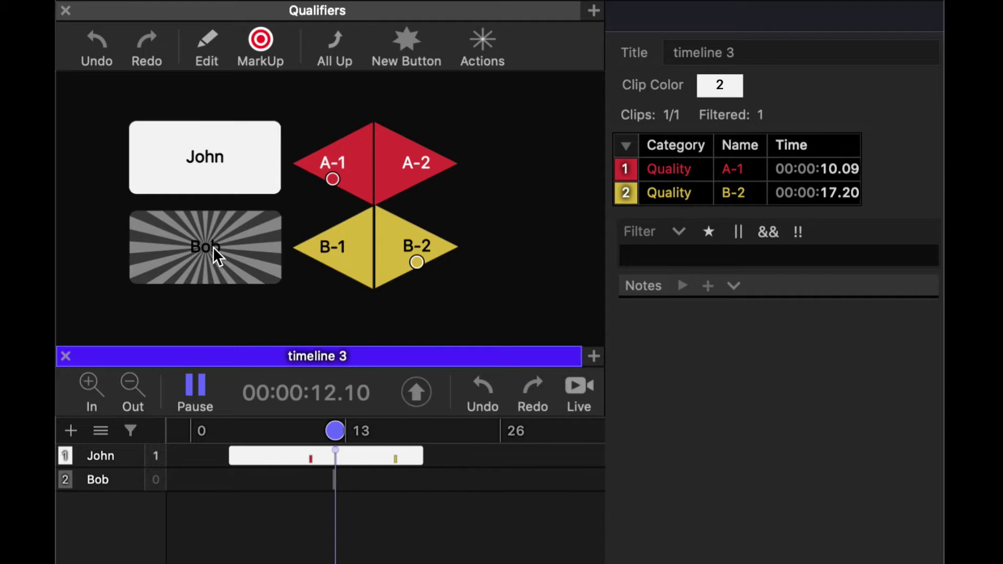
pyautogui.click(349, 252)
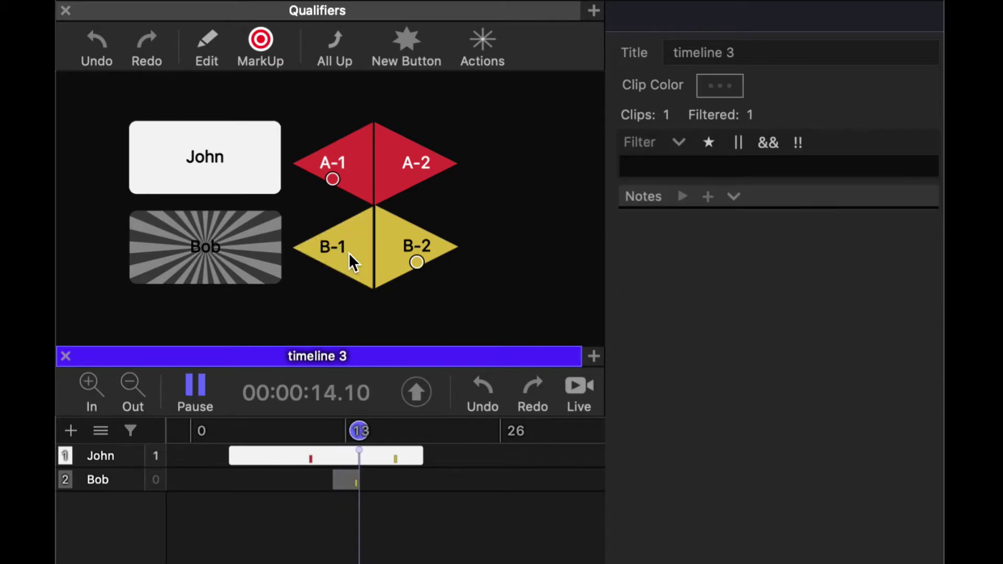
pyautogui.click(413, 158)
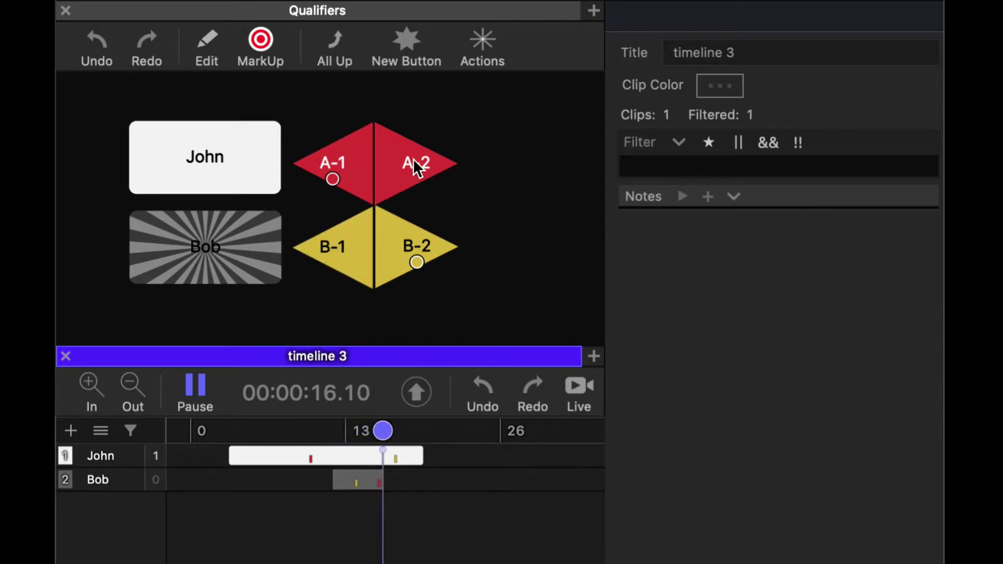
pyautogui.click(199, 240)
# - Record a second clip with the white button, adding qualifiers A-1 and B-1
pyautogui.click(225, 154)
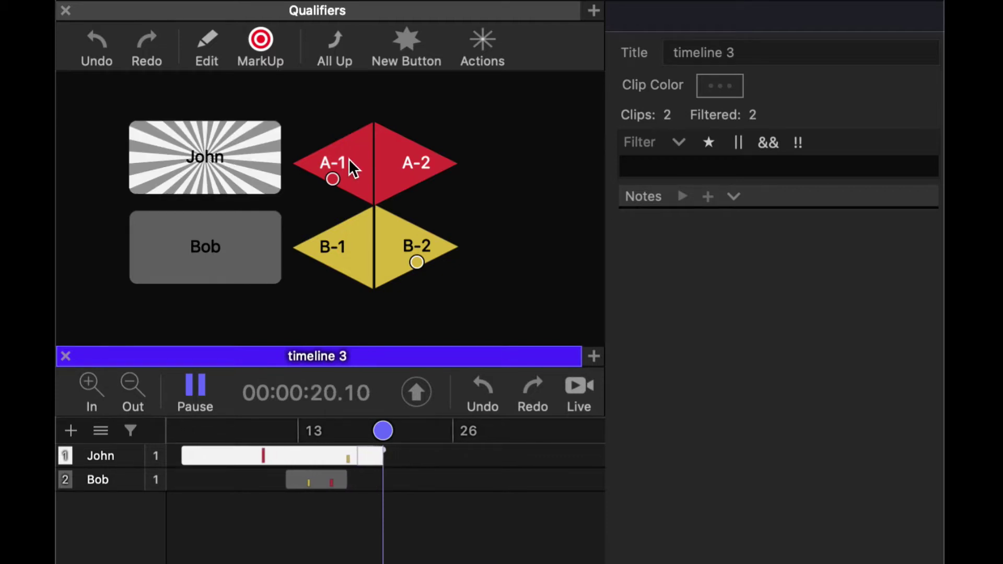
pyautogui.click(349, 159)
pyautogui.click(359, 266)
pyautogui.click(230, 165)
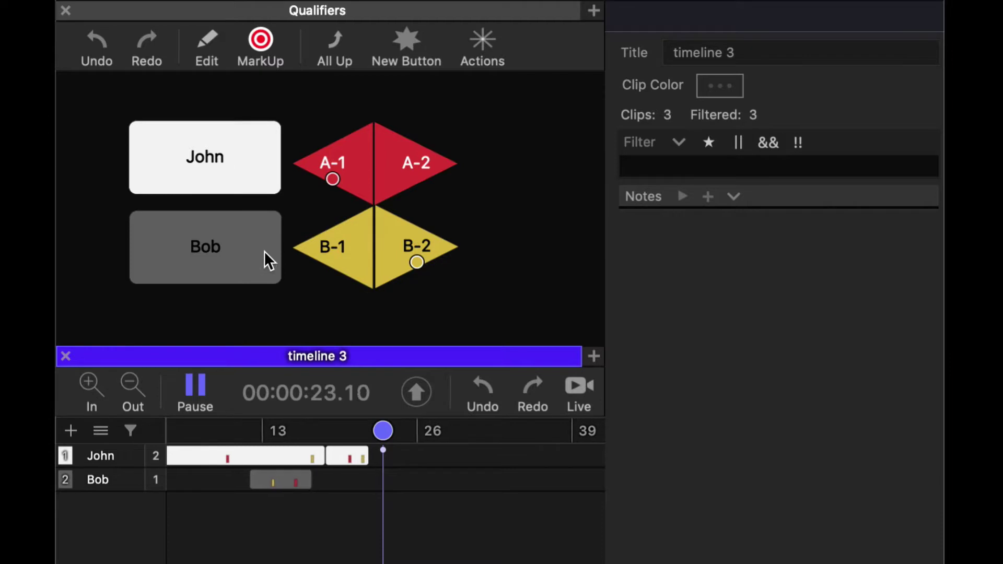
# - Record a second grey clip with qualifiers B-1 and A-2, and add A-1 and B-2 once the clip has ended
pyautogui.click(246, 252)
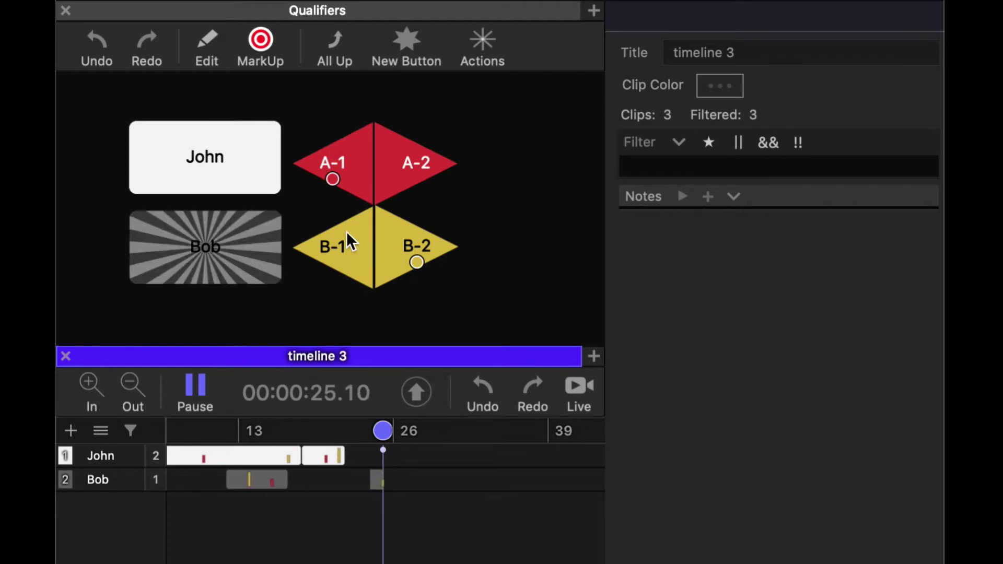
pyautogui.click(415, 153)
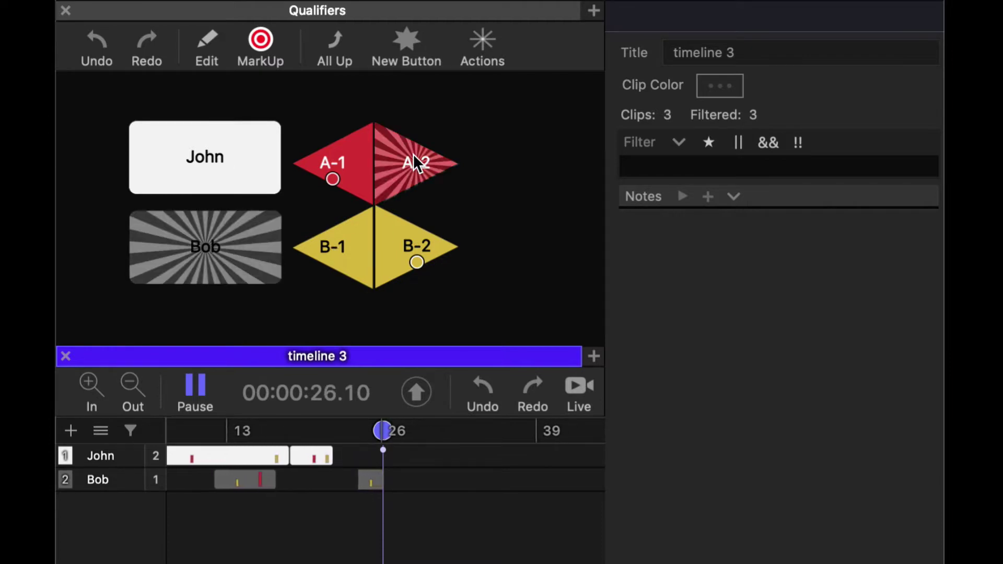
pyautogui.click(245, 230)
pyautogui.click(343, 155)
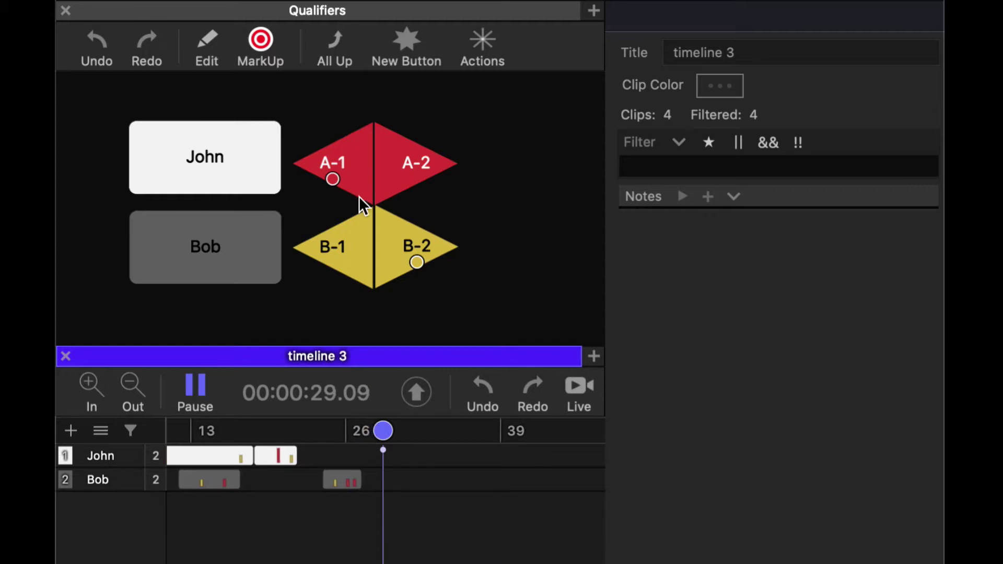
pyautogui.click(393, 244)
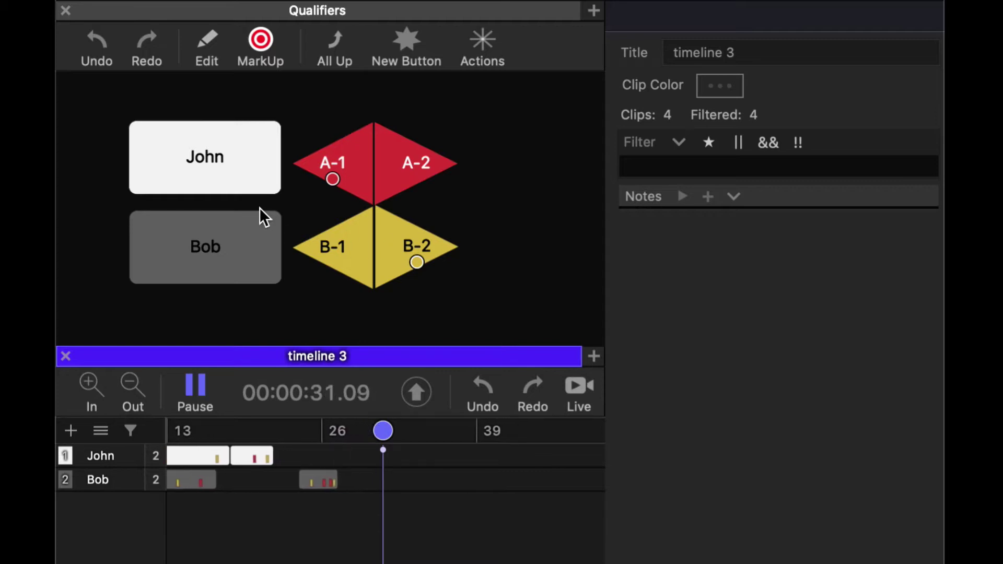
# - Record a third white clip, and with the timeline paused add the B-1 qualifier to that finished clip
pyautogui.click(234, 183)
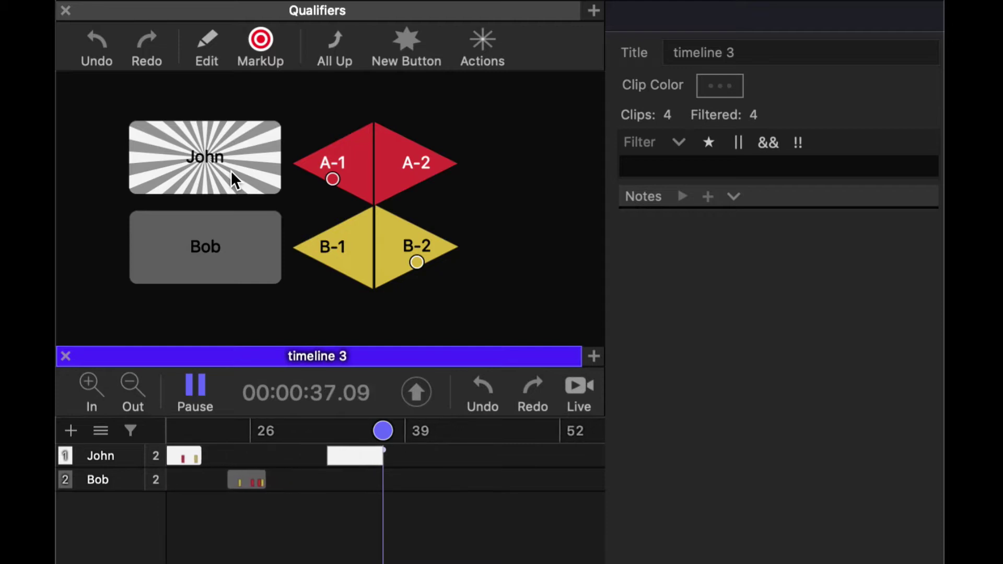
pyautogui.click(231, 170)
pyautogui.press('space')
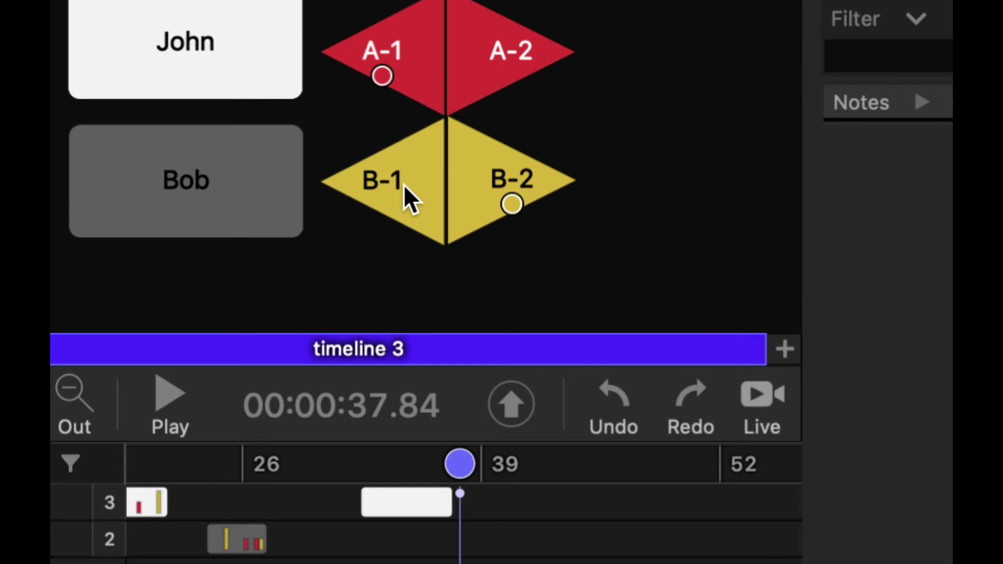
pyautogui.click(403, 187)
pyautogui.click(396, 499)
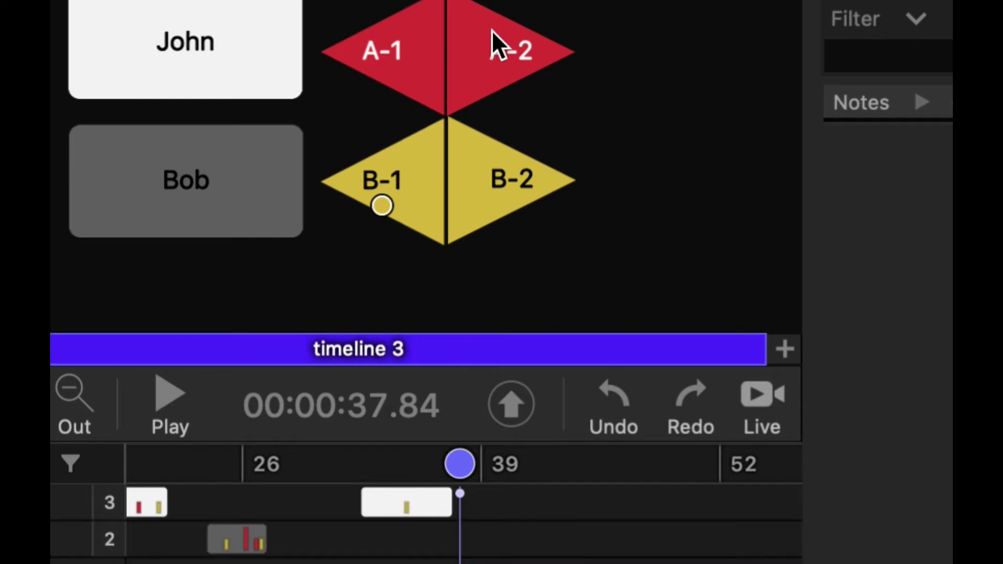
# - Add the A-2 qualifier to the last white clip and retime that qualifier to 00:00:36.03
pyautogui.click(499, 49)
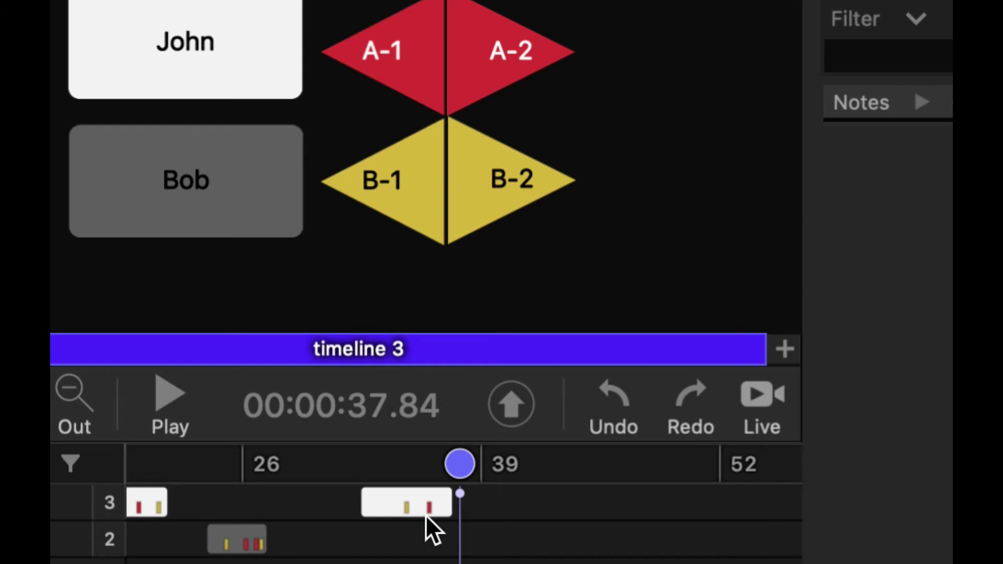
pyautogui.click(428, 518)
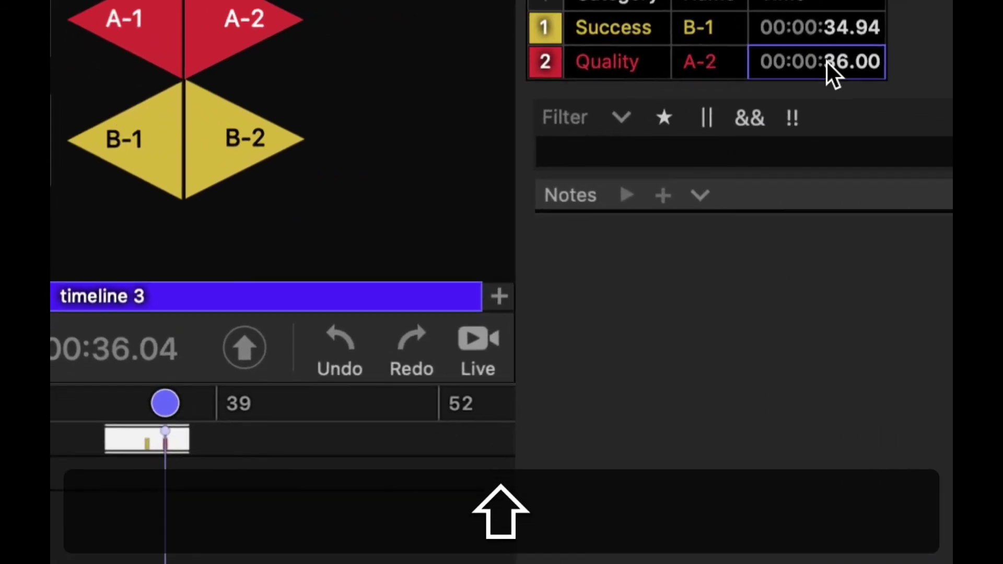
pyautogui.moveTo(828, 74); pyautogui.dragTo(828, 63)
pyautogui.click(312, 518)
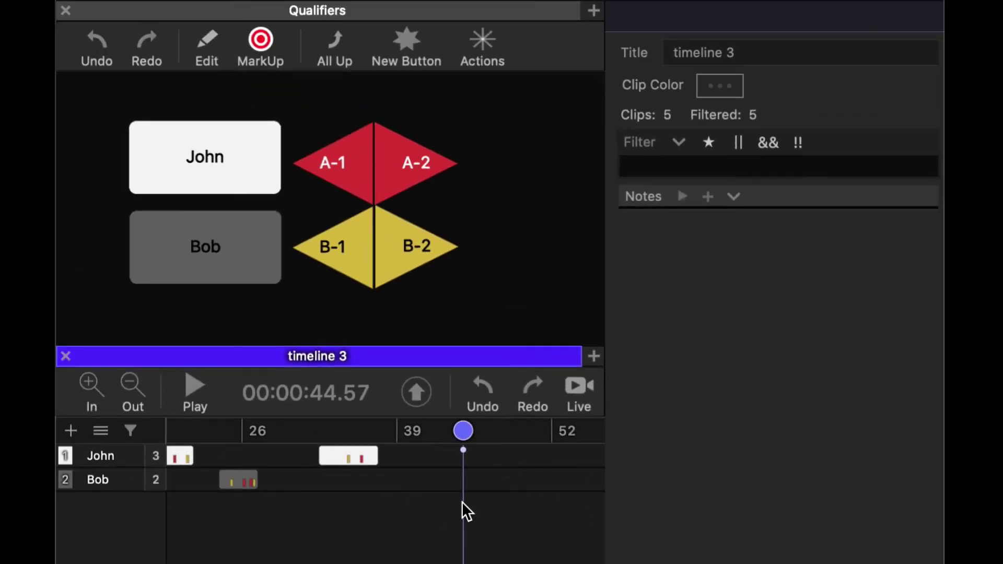
# - Add the A-2 qualifier of the last white clip to the timeline filter
pyautogui.press('alt')
pyautogui.hscroll(-3, 462, 501)
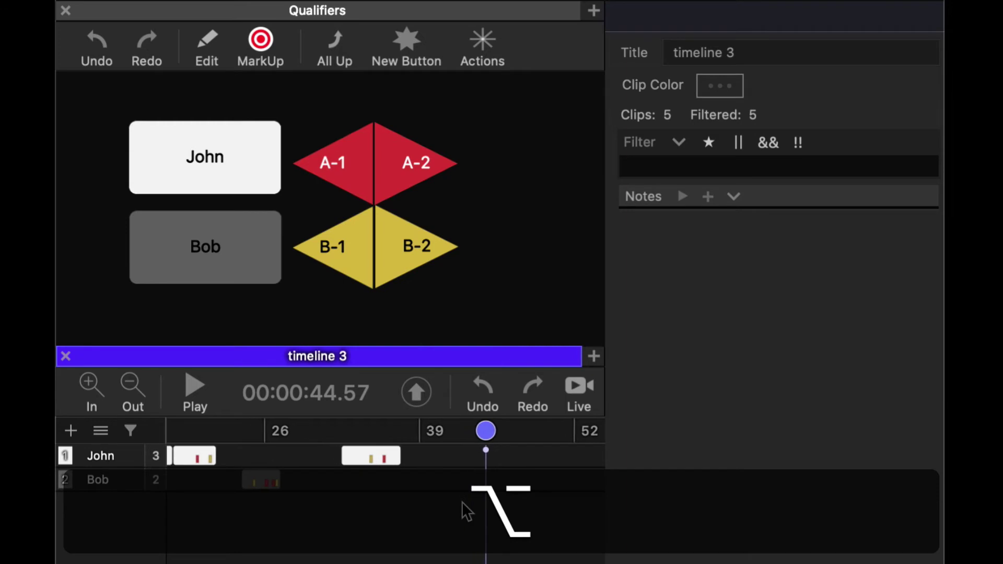
pyautogui.press('super')
pyautogui.scroll(2, 462, 502)
pyautogui.scroll(-5, 462, 502)
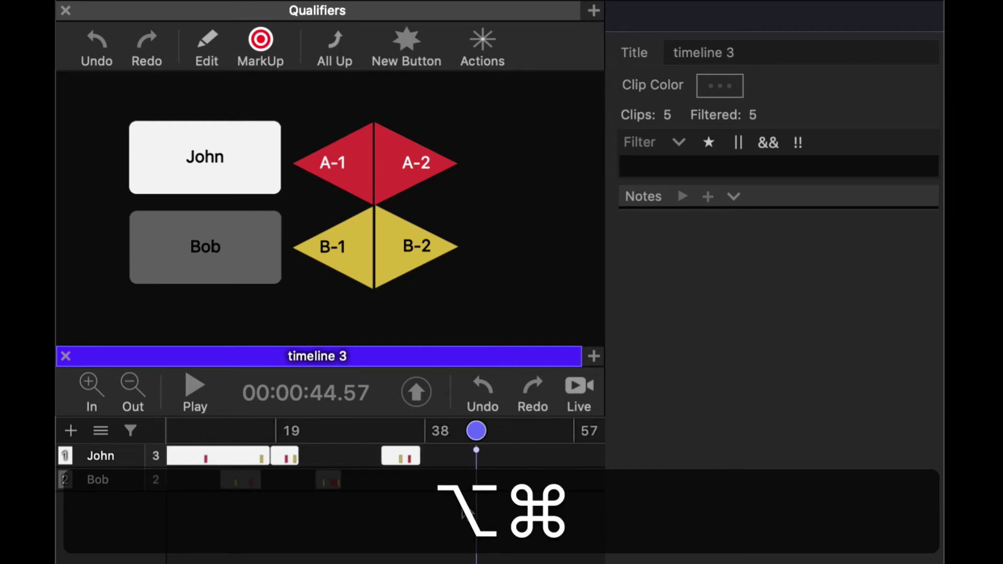
pyautogui.scroll(2, 462, 502)
pyautogui.hscroll(-2, 462, 501)
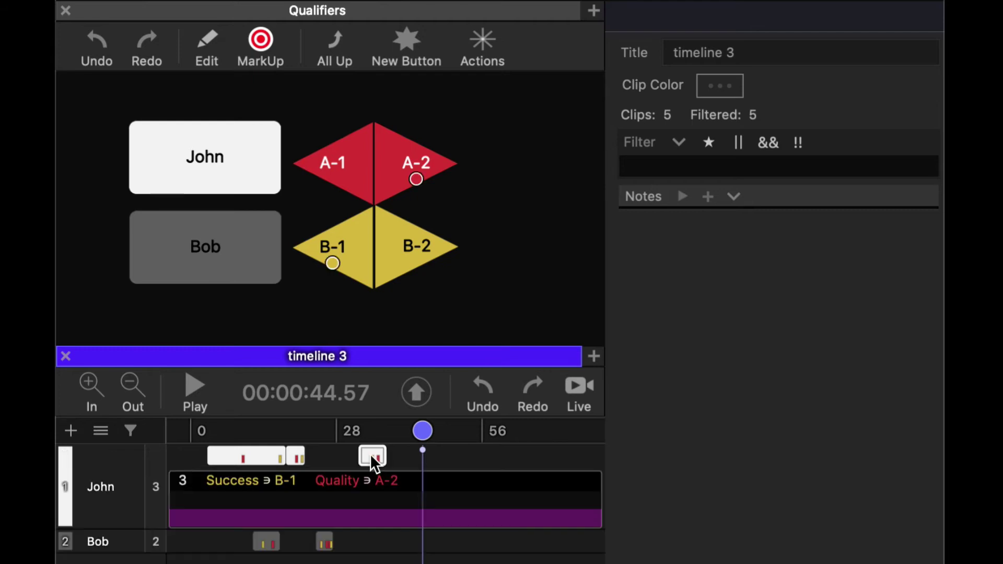
pyautogui.click(370, 454)
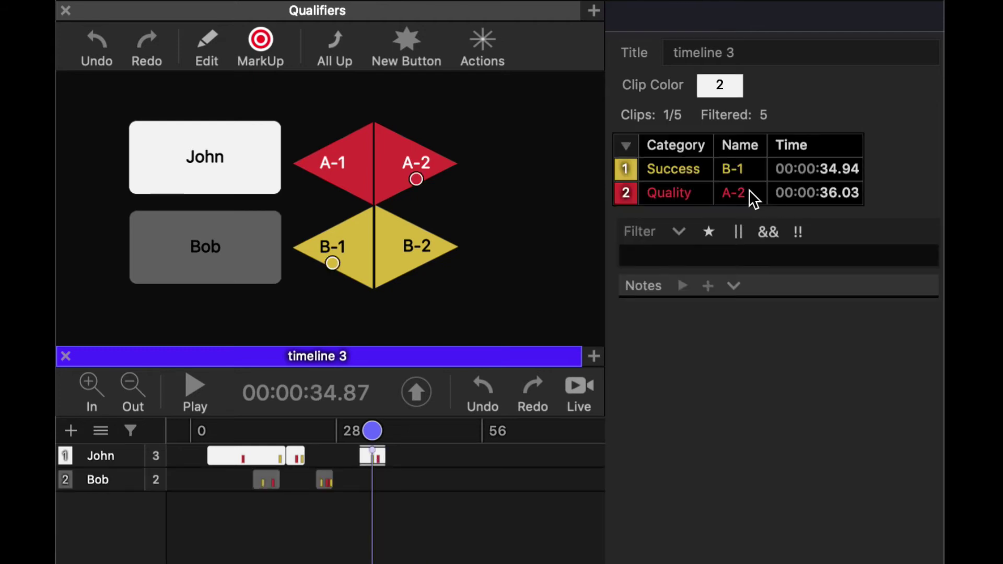
pyautogui.press('ctrl')
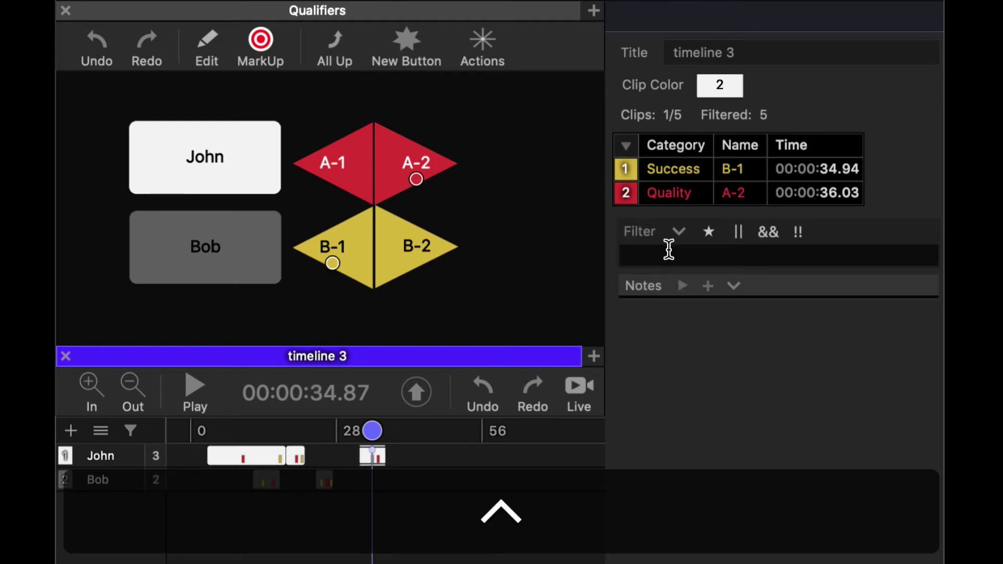
pyautogui.keyDown('ctrl'); pyautogui.click(748, 190); pyautogui.keyUp('ctrl')
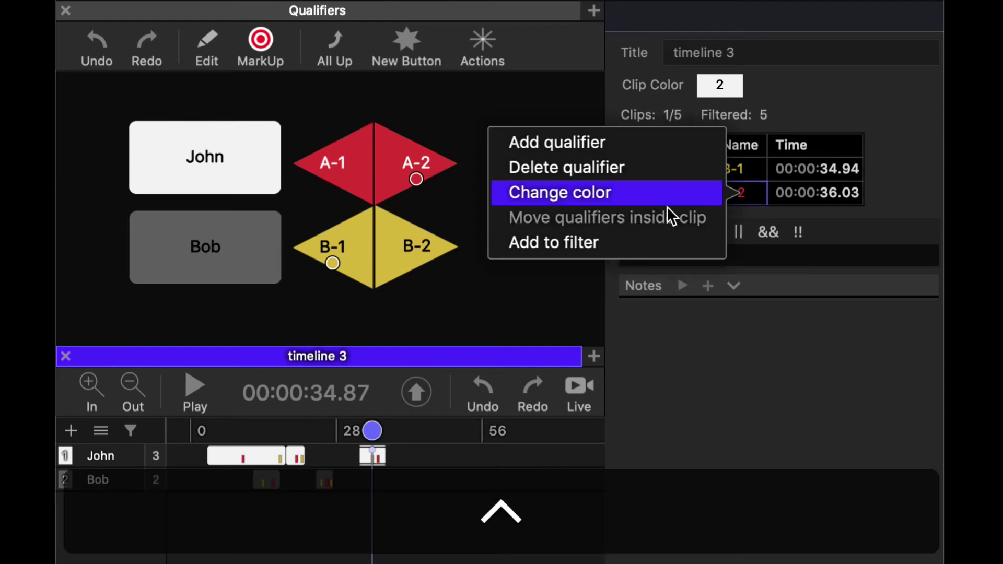
pyautogui.click(644, 241)
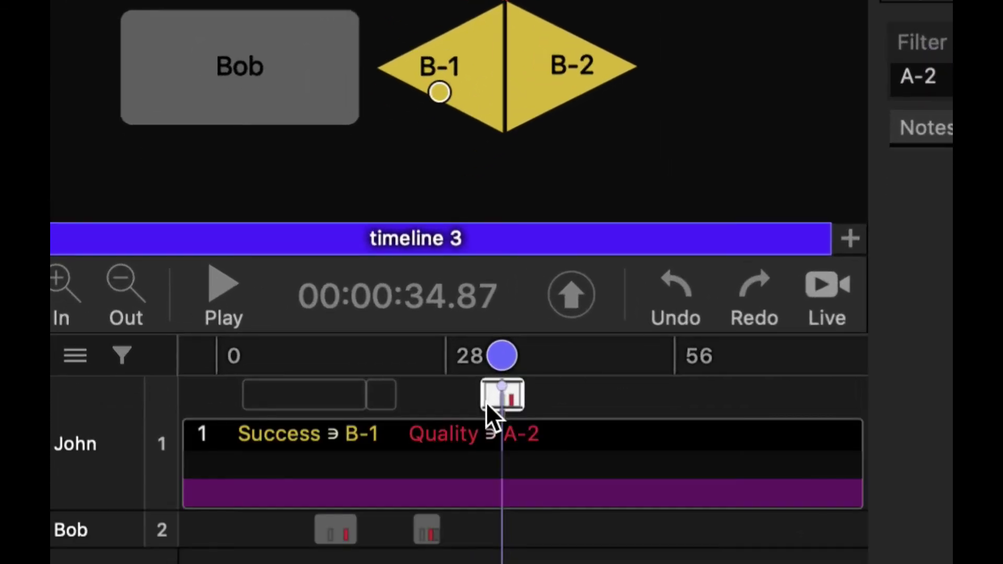
# - Inspect the qualifiers of the two filtered-out white clips, then clear the clip selection
pyautogui.click(301, 400)
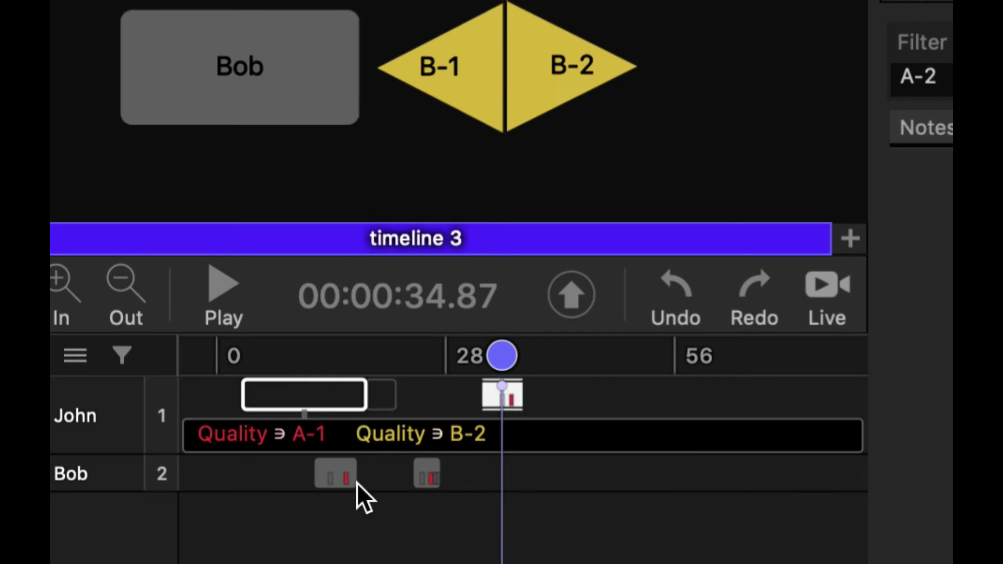
pyautogui.press('Escape')
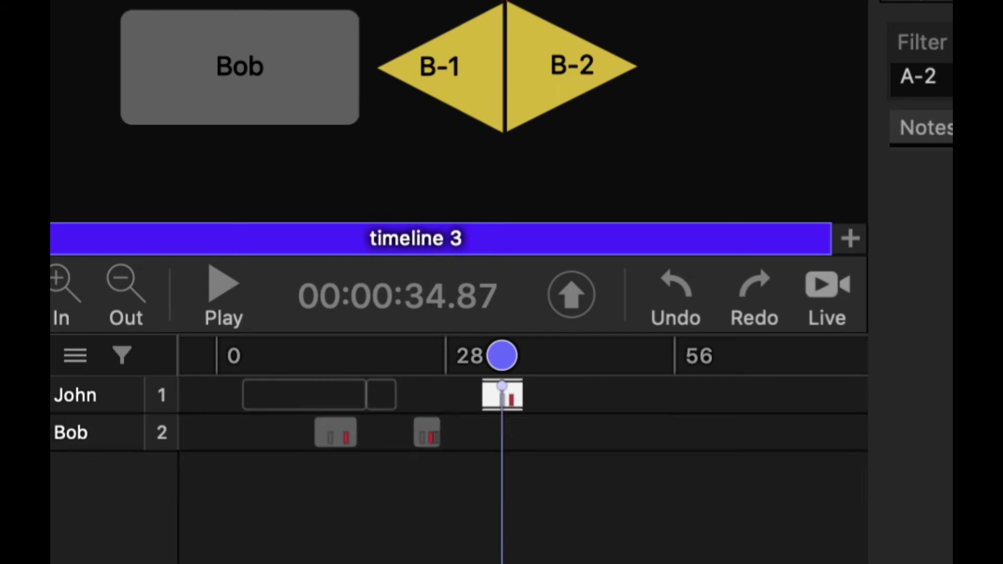
pyautogui.click(381, 396)
pyautogui.press('Escape')
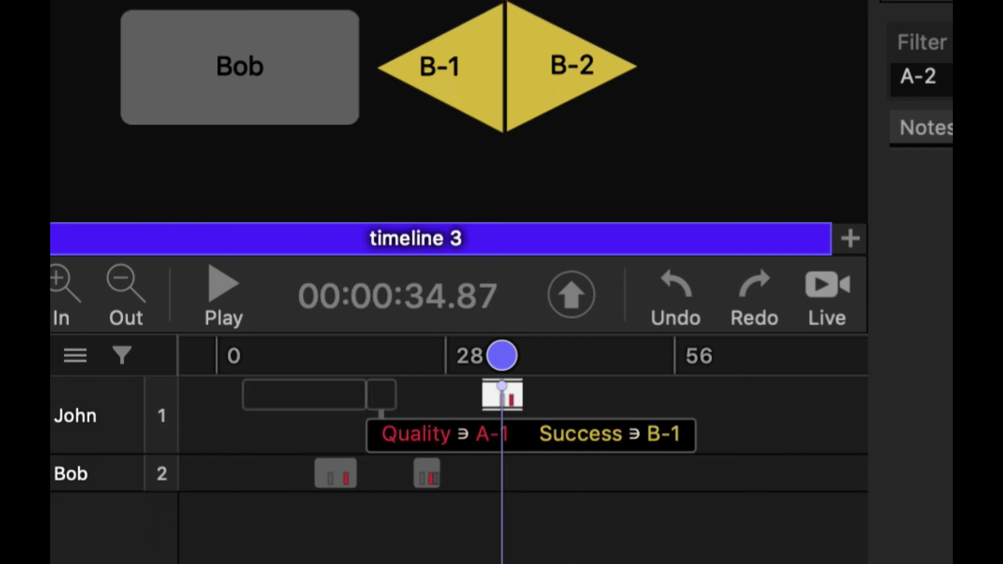
pyautogui.click(340, 562)
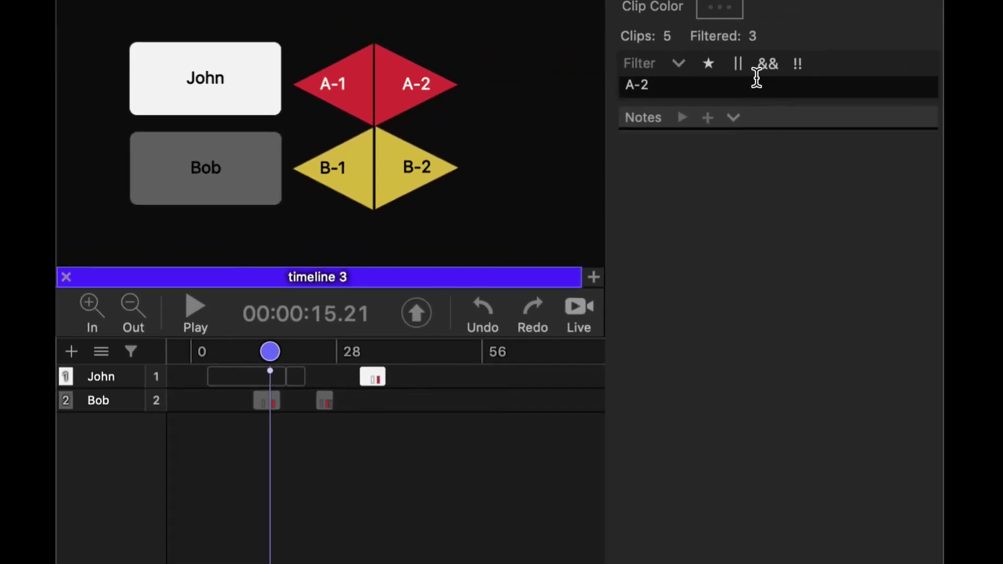
# - Extend the timeline filter expression to A-2 && B-1
pyautogui.click(767, 63)
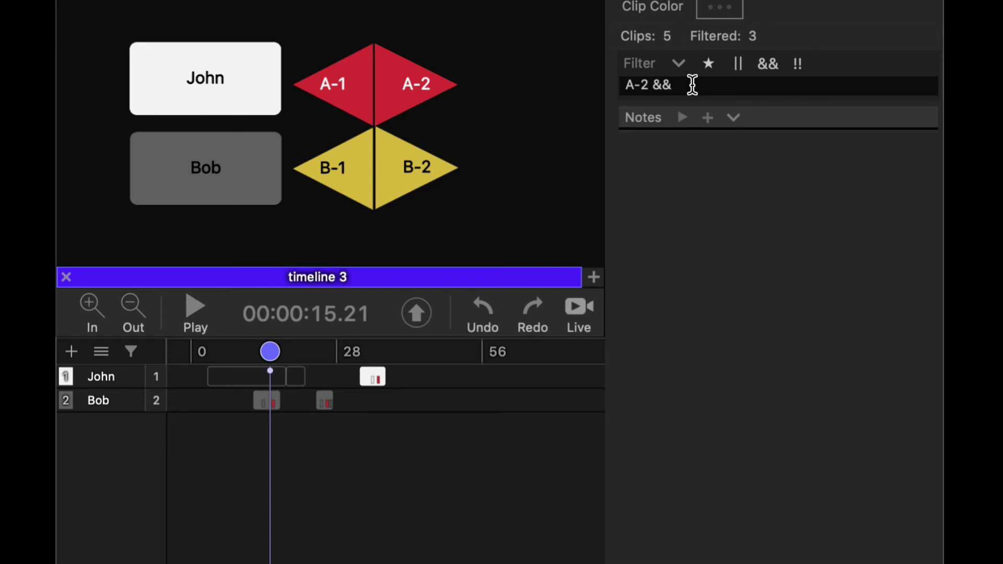
pyautogui.click(374, 377)
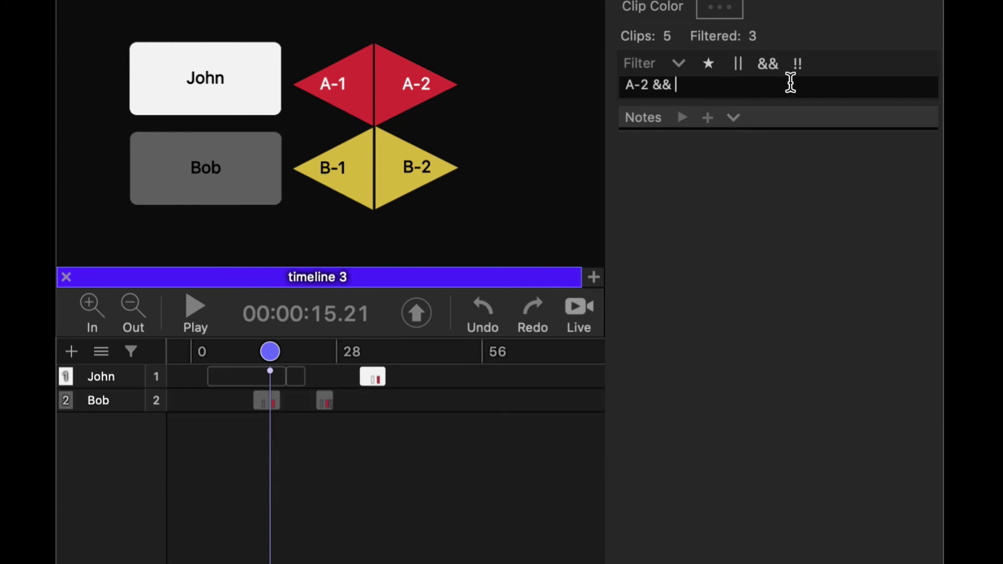
pyautogui.press('shift')
pyautogui.write('B-1')
# - Change the filter expression to A-2 && B-2 and inspect the qualifiers of the matching grey clip
pyautogui.press('BackSpace')
pyautogui.press('BackSpace')
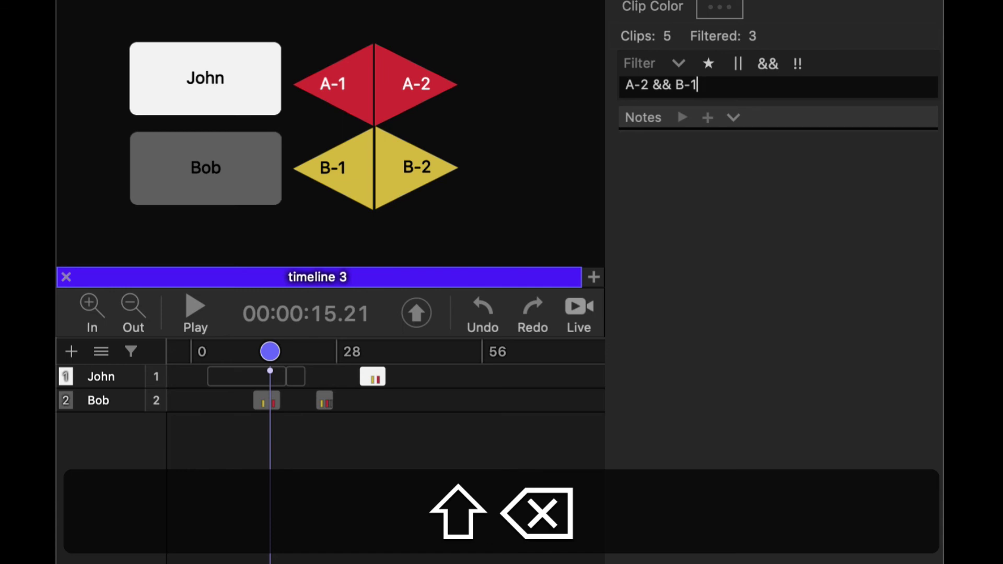
pyautogui.write('2')
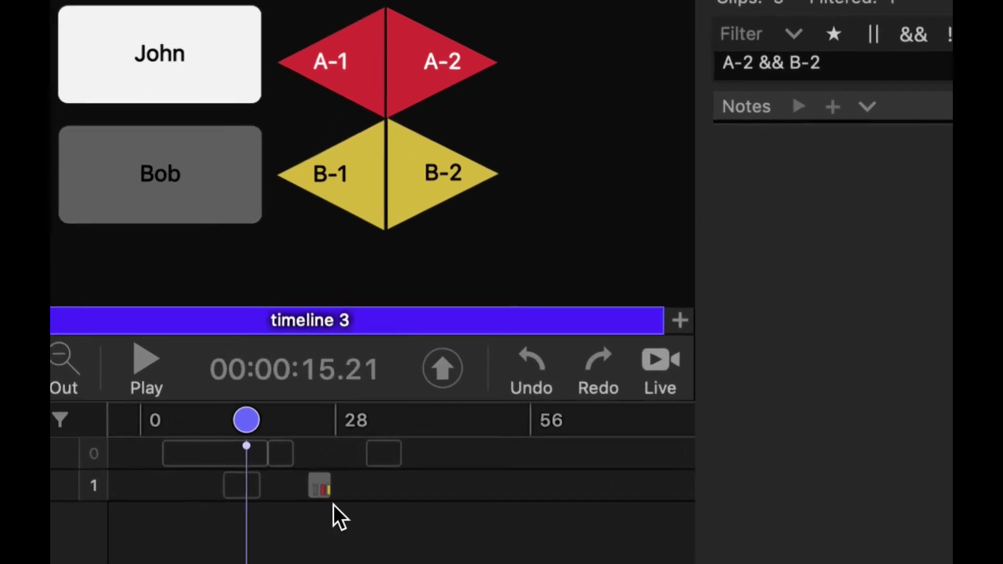
pyautogui.click(324, 401)
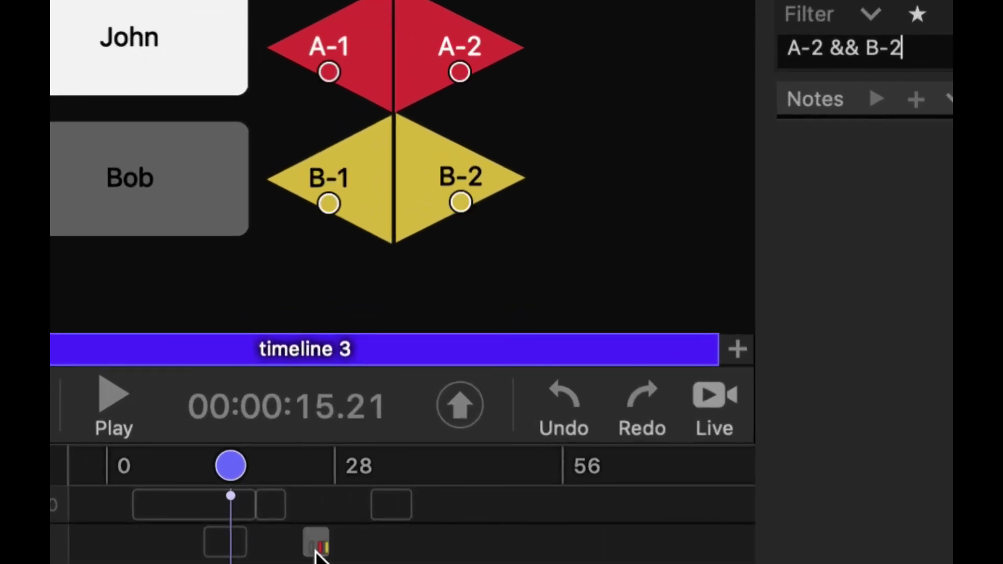